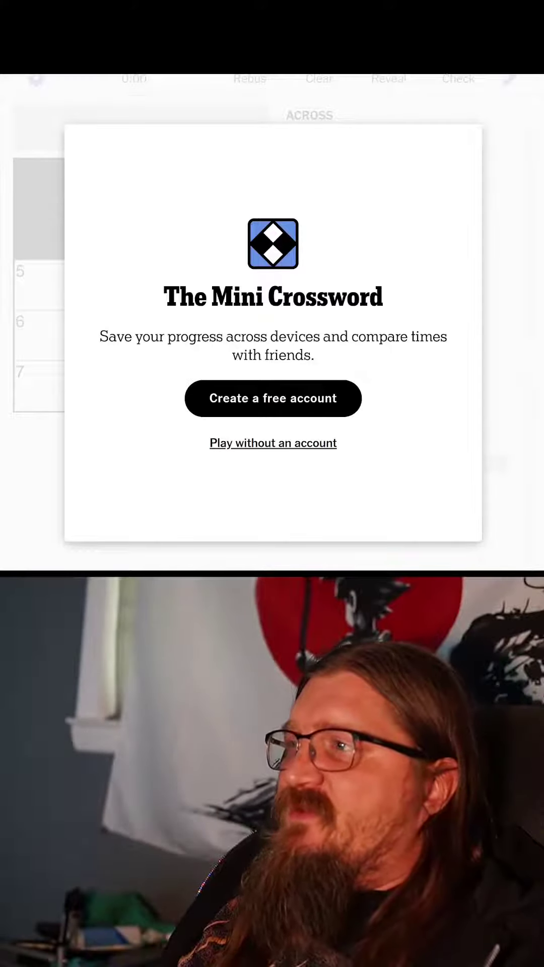
Step: Start the Mini Crossword without an account and jump to the 4-Across clue
click(265, 443)
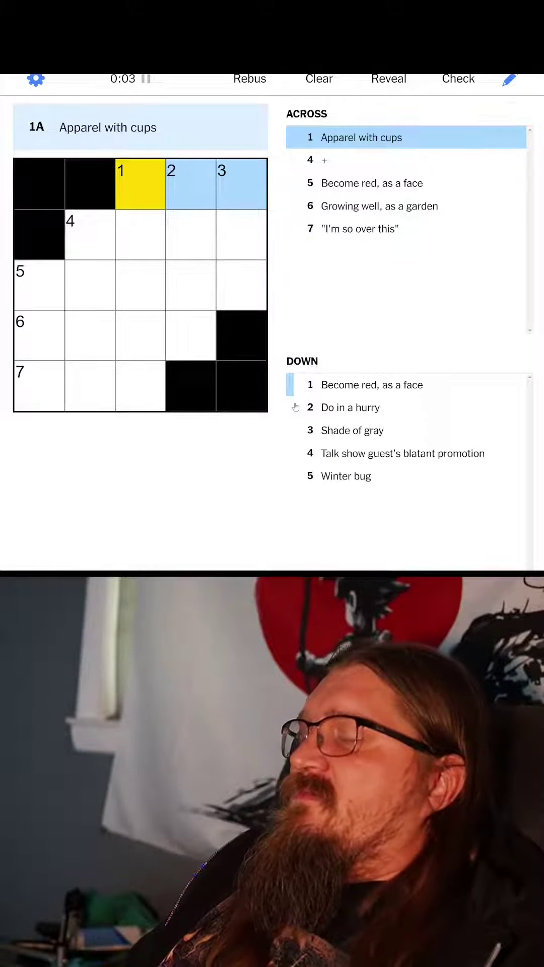
key(Tab)
text(PLU)
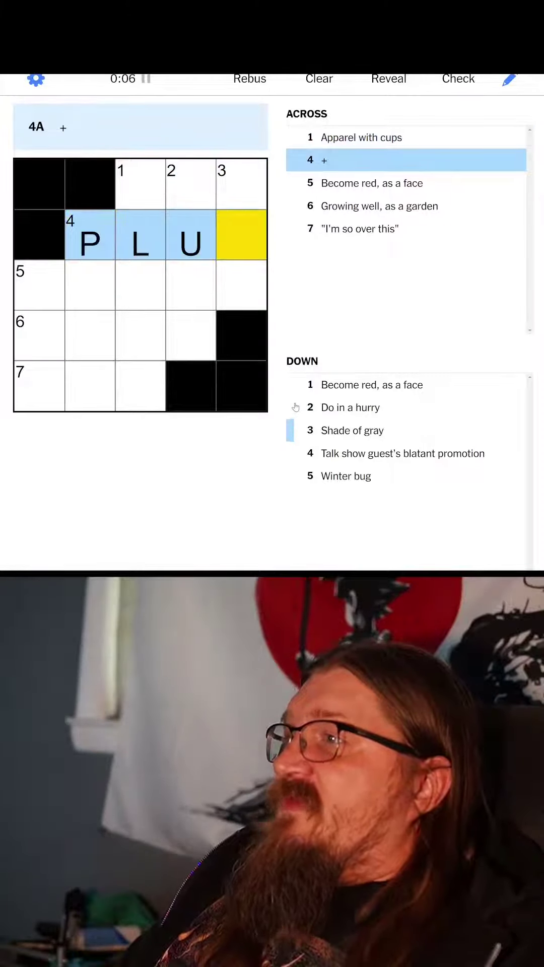
text(S)
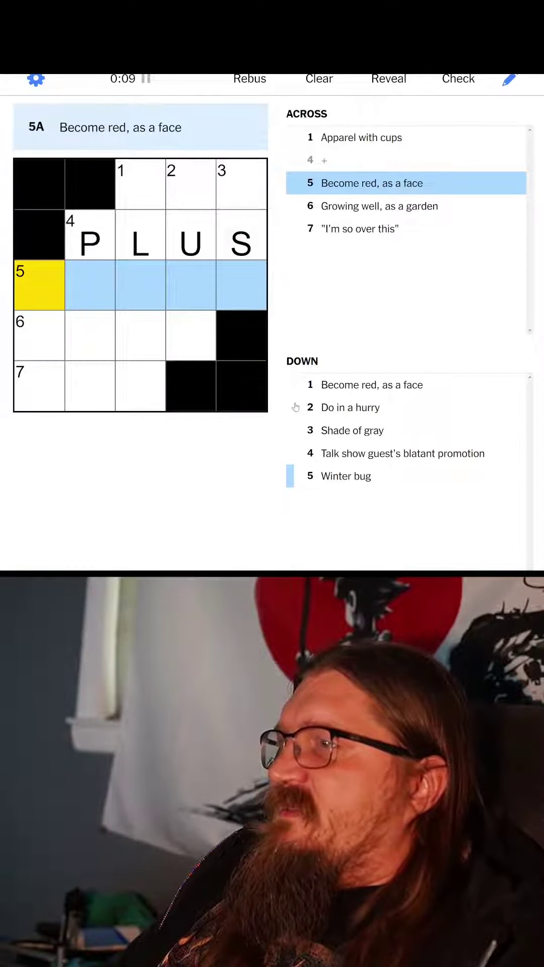
text(BLUSH)
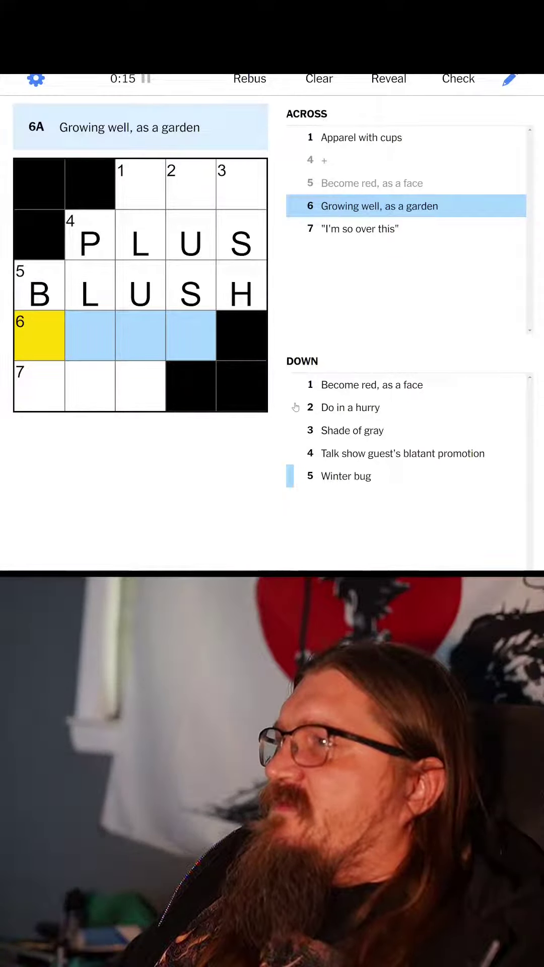
Step: Fill RUSH at 2-Down and ASH at 3-Down, completing BRA across
key(Tab)
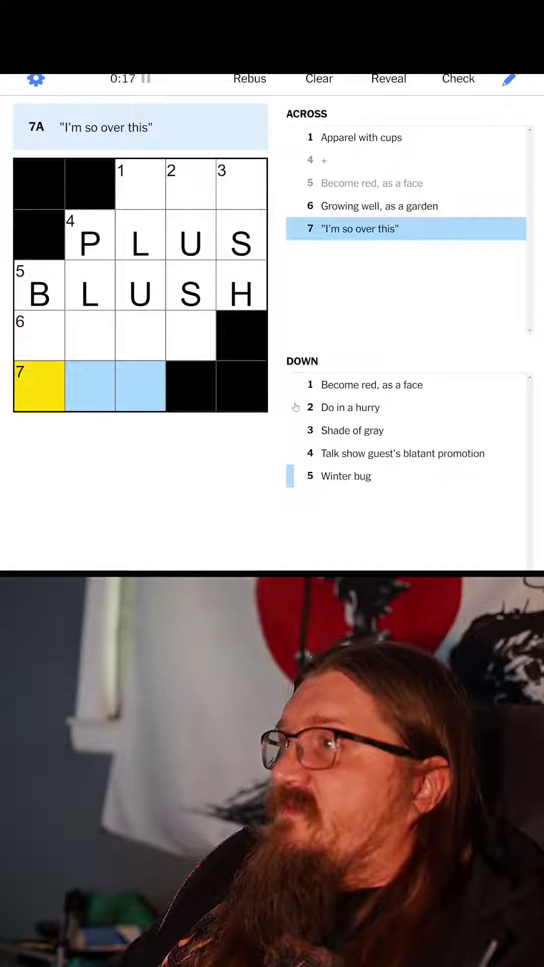
key(Tab)
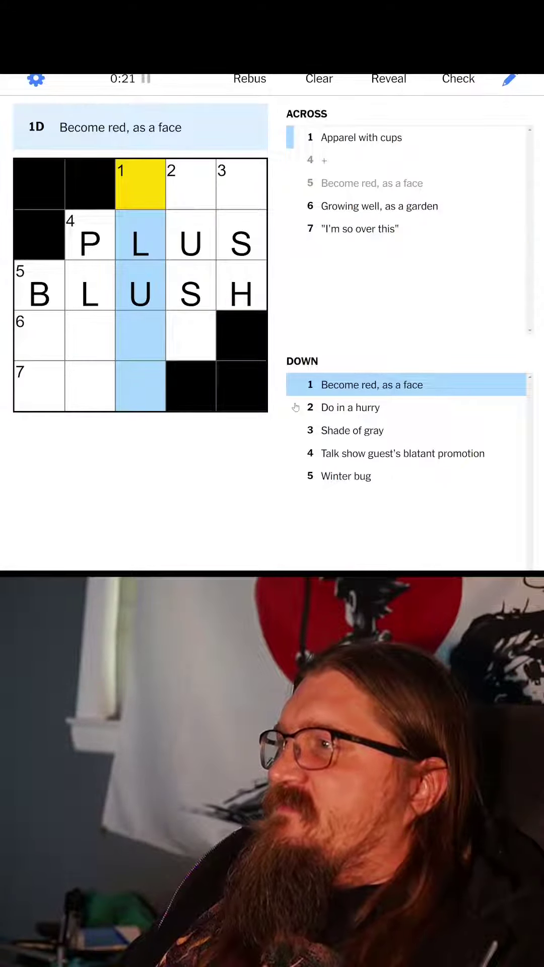
click(296, 408)
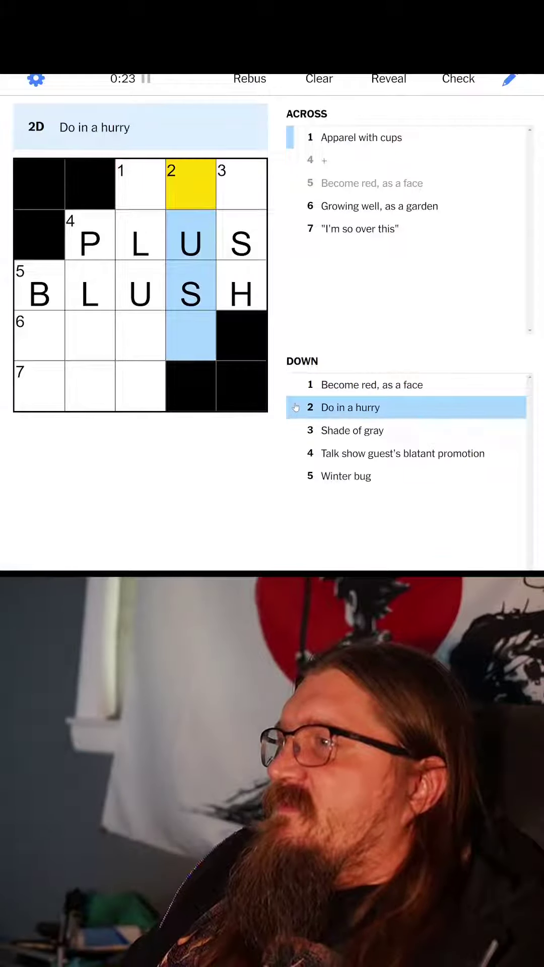
text(R)
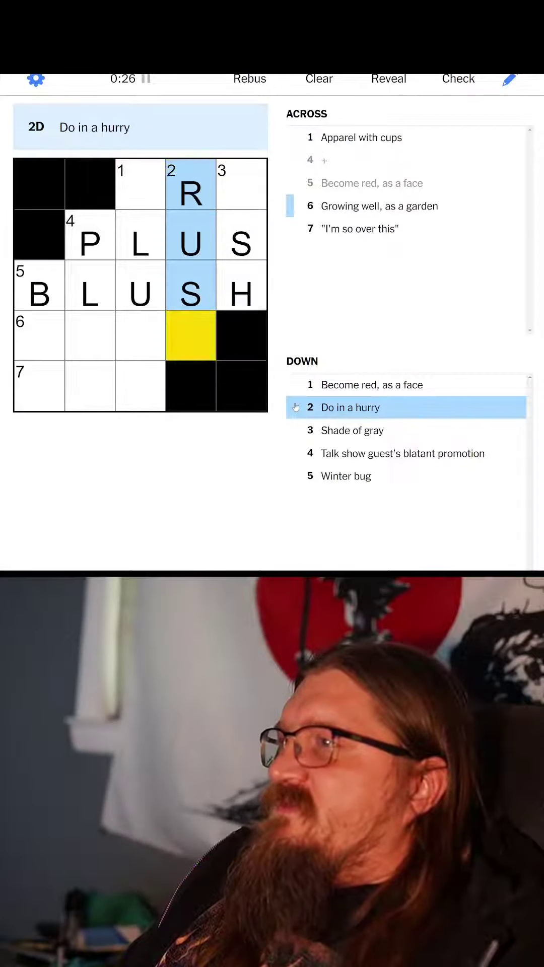
text(H)
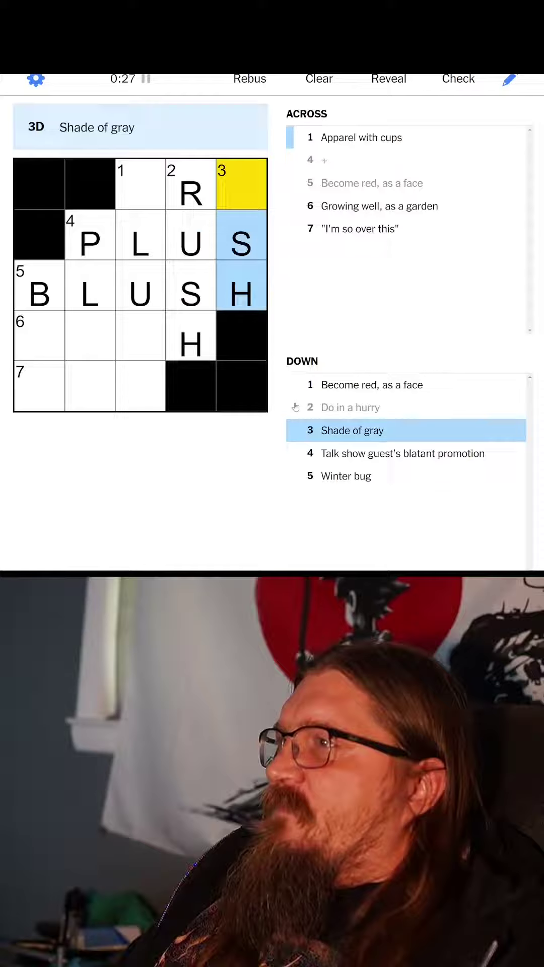
text(A)
key(space)
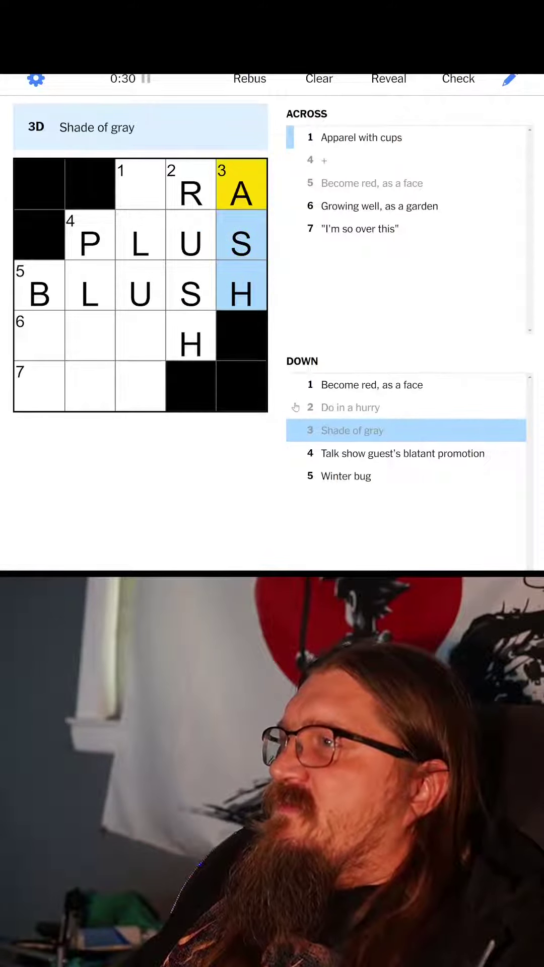
key(Left)
key(Left)
key(Left)
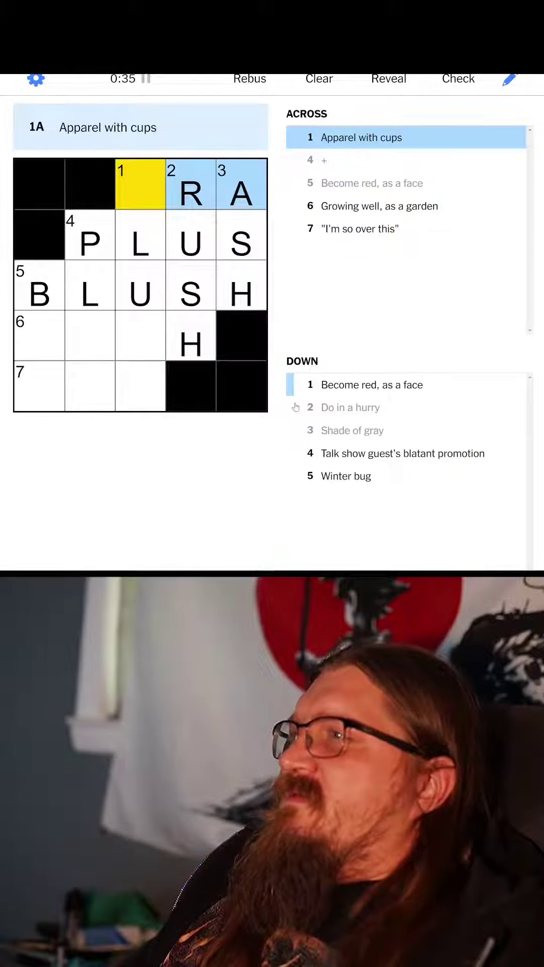
Step: Enter BLUSH at 1-Down and remove the B starting 5-Across
key(Down)
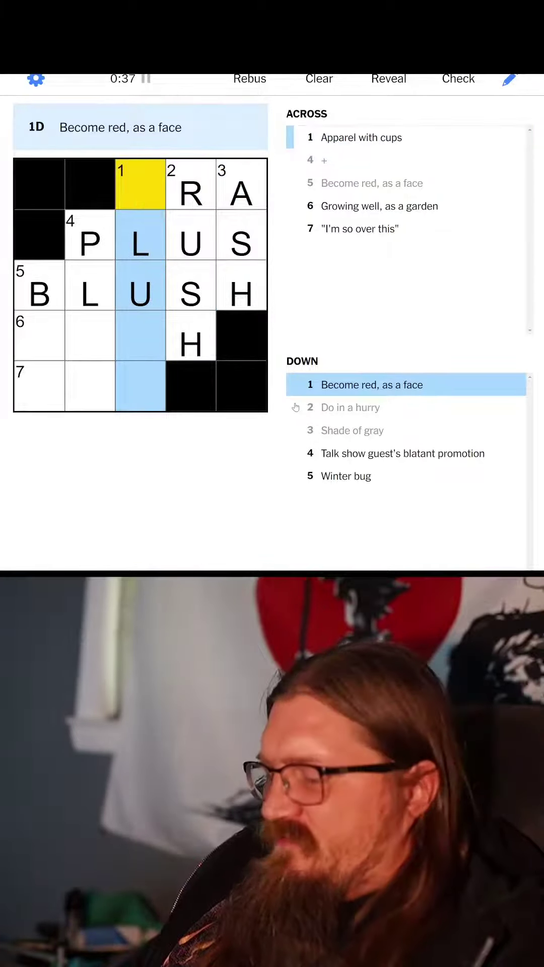
text(b)
key(Down)
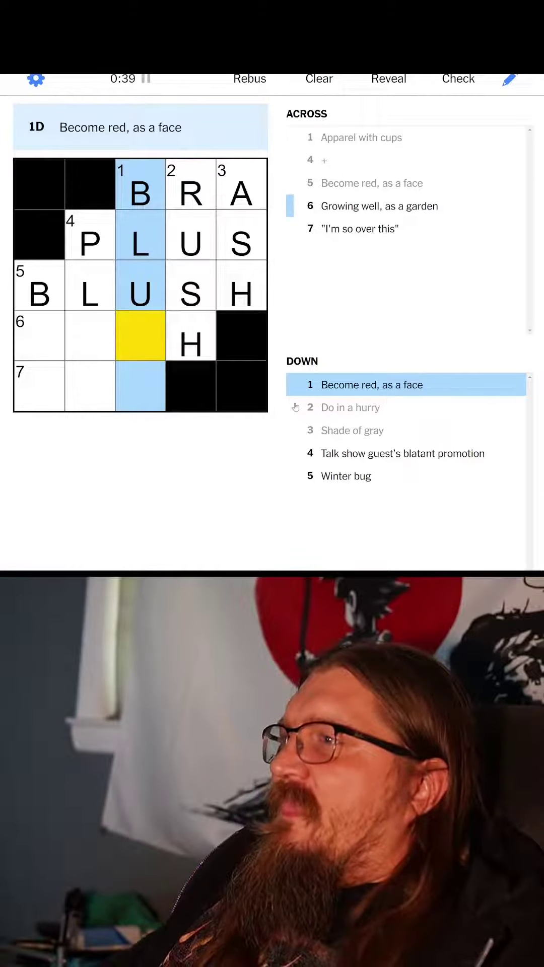
text(l)
key(BackSpace)
text(sh)
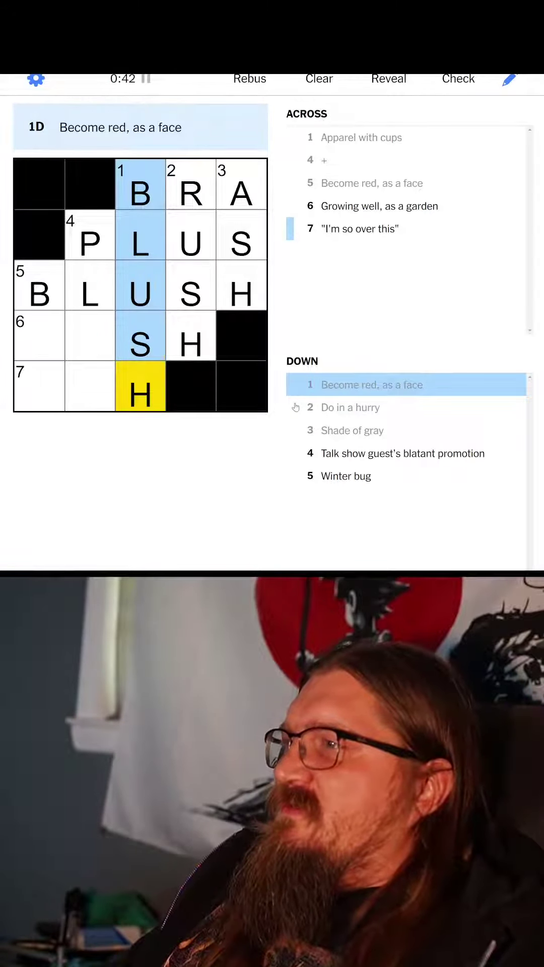
key(Up)
key(Tab)
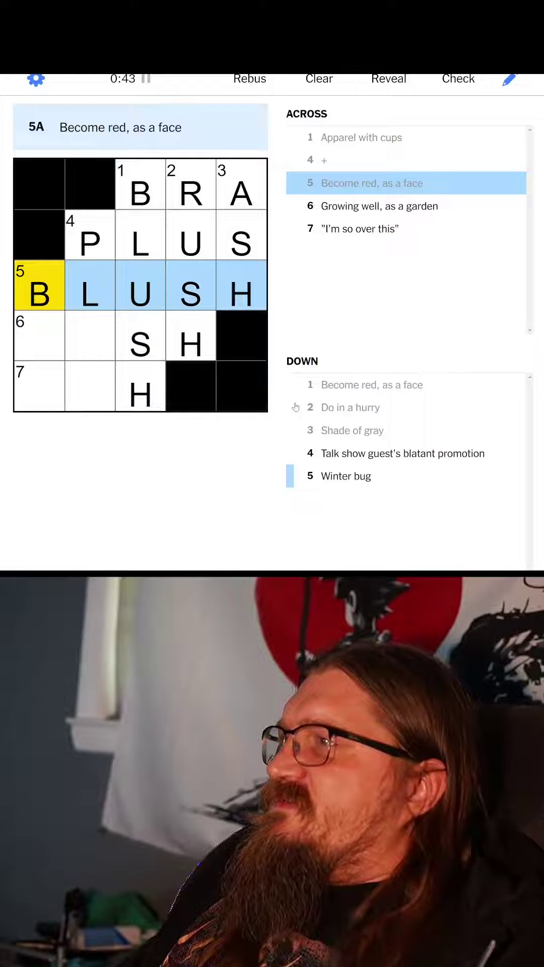
key(Right)
key(Right)
key(Up)
key(Up)
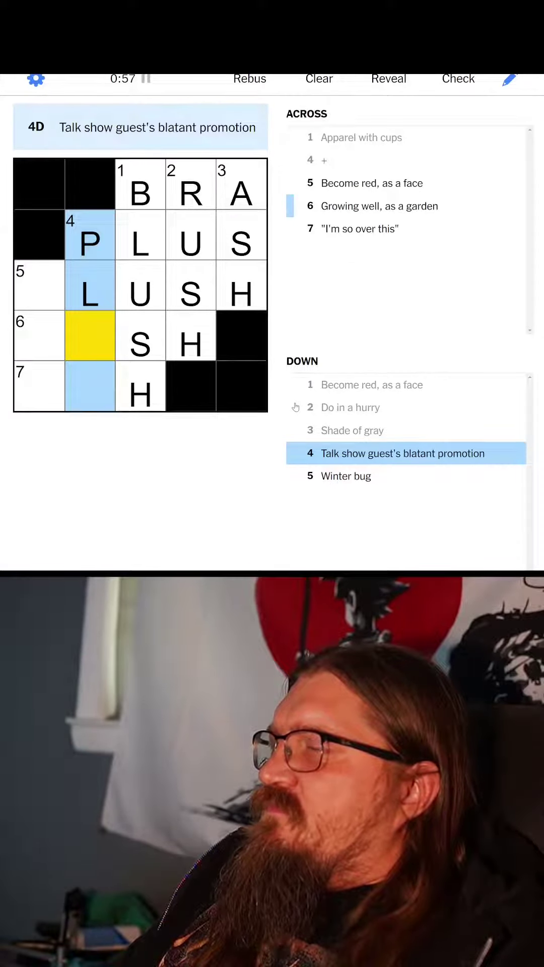
Step: Erase the L in the second square of 5-Across
key(BackSpace)
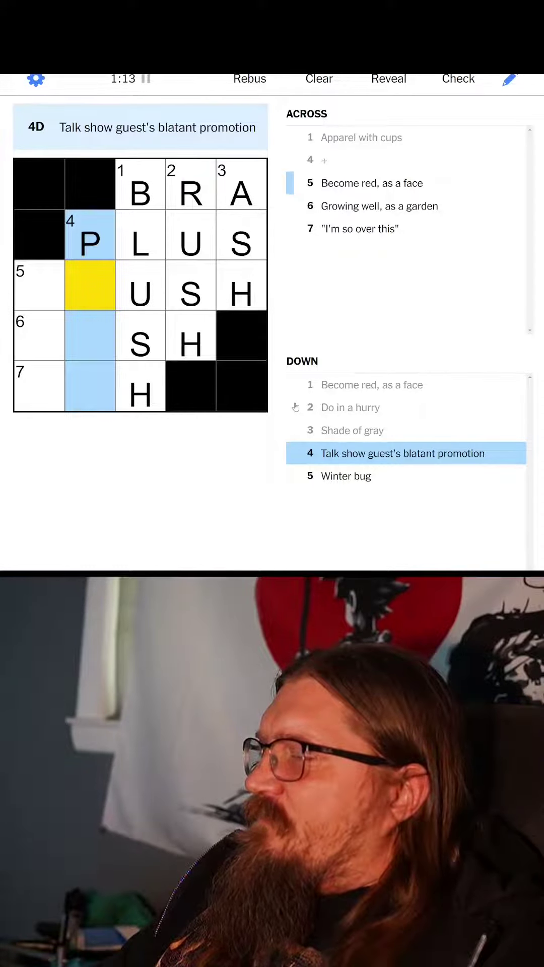
Step: Fill LUSH at 6-Across and UGH at 7-Across
key(Down)
key(Right)
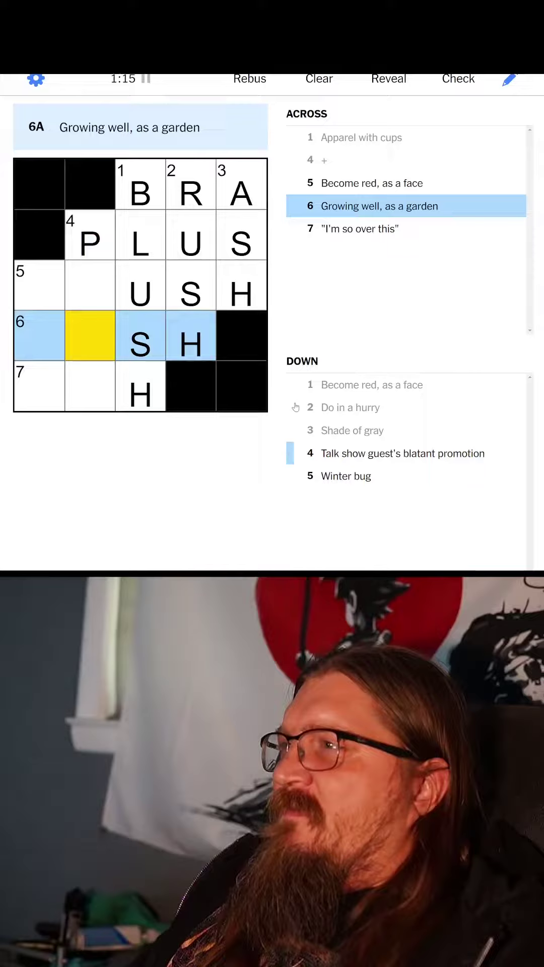
key(Left)
text(LU)
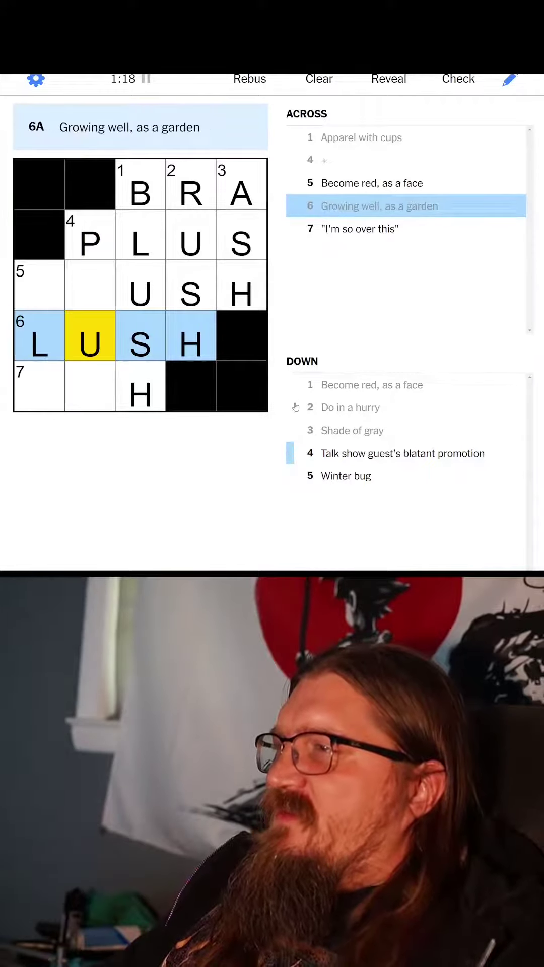
key(Down)
key(Right)
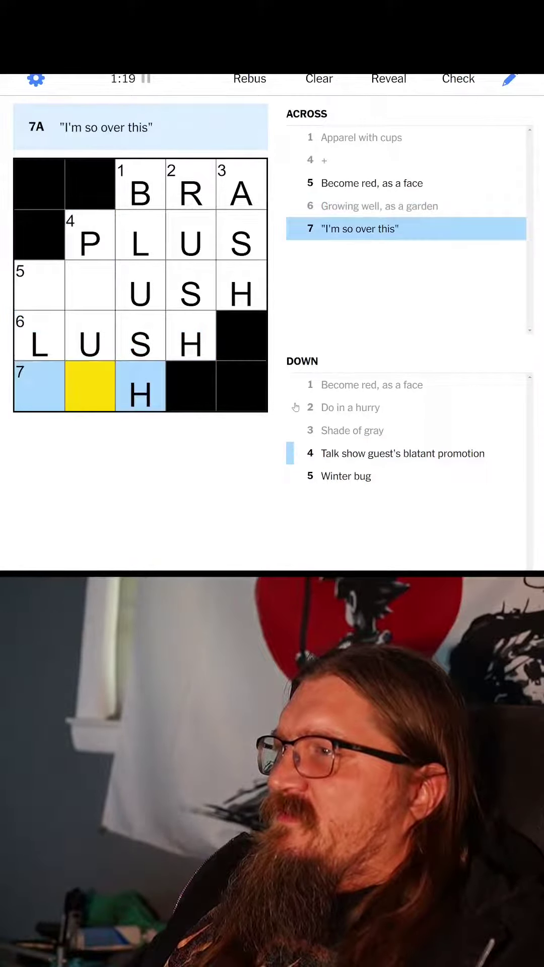
key(Left)
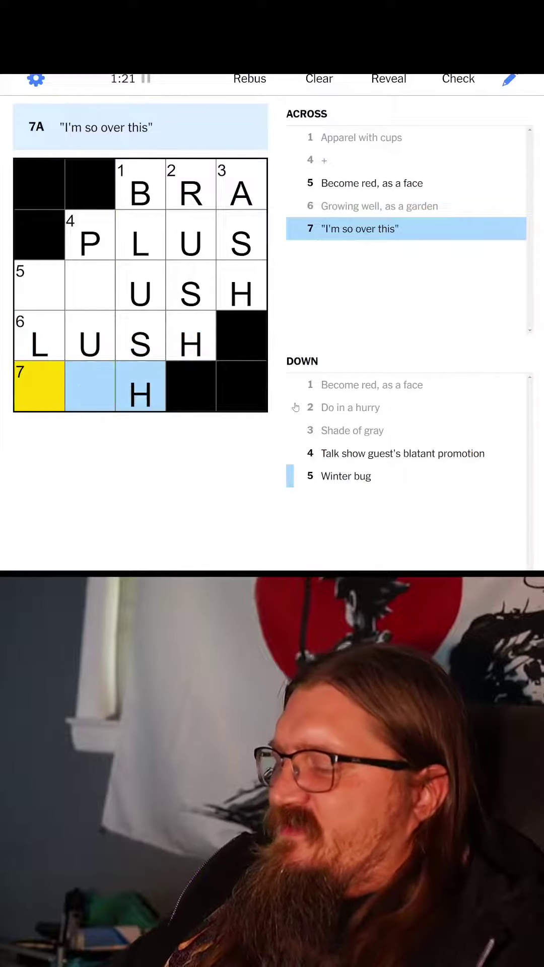
text(UG)
Step: Restore the L in 4-Down and return to the first 5-Across square
key(Down)
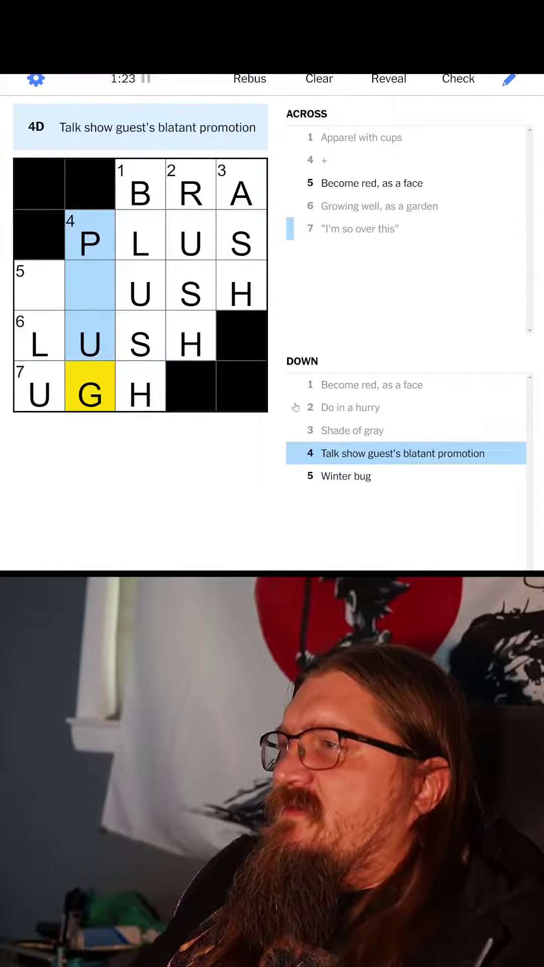
text(L)
key(Left)
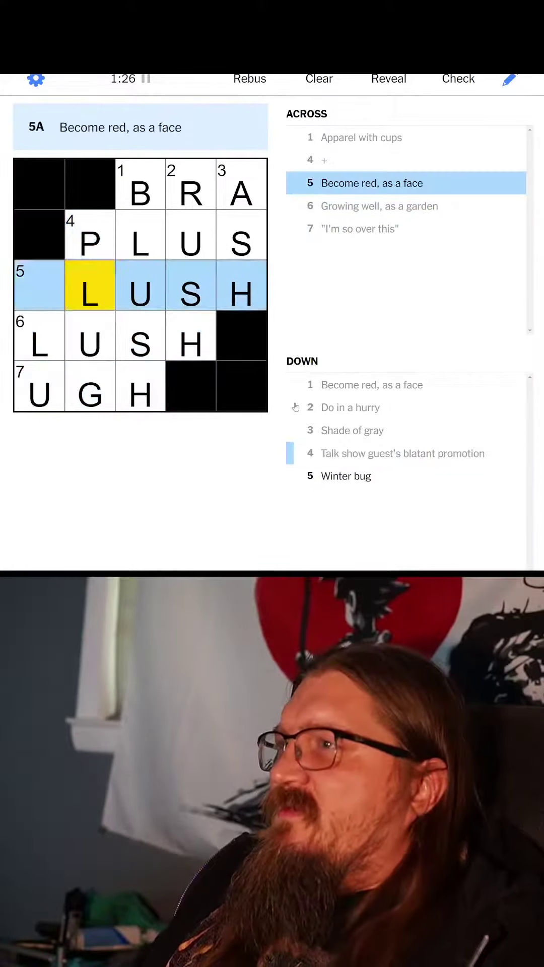
key(Left)
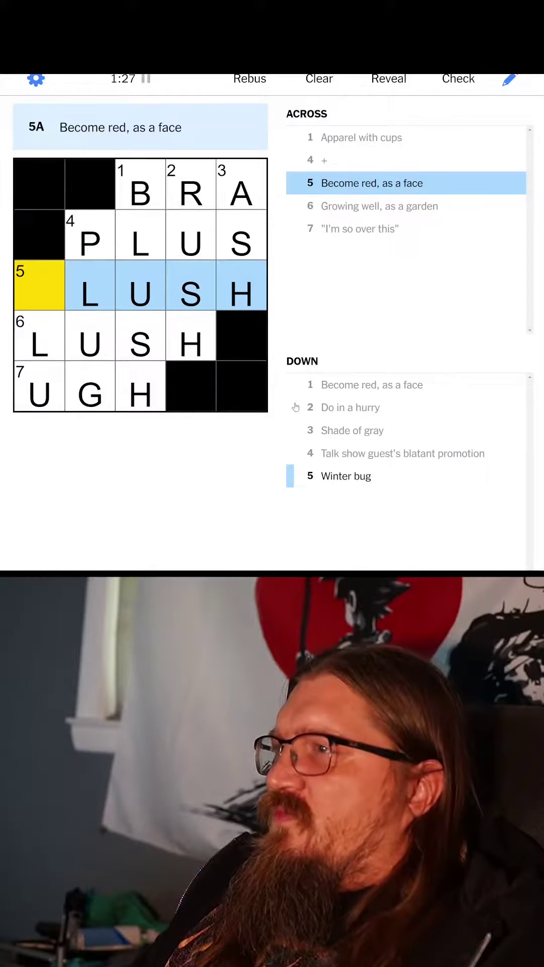
text(F)
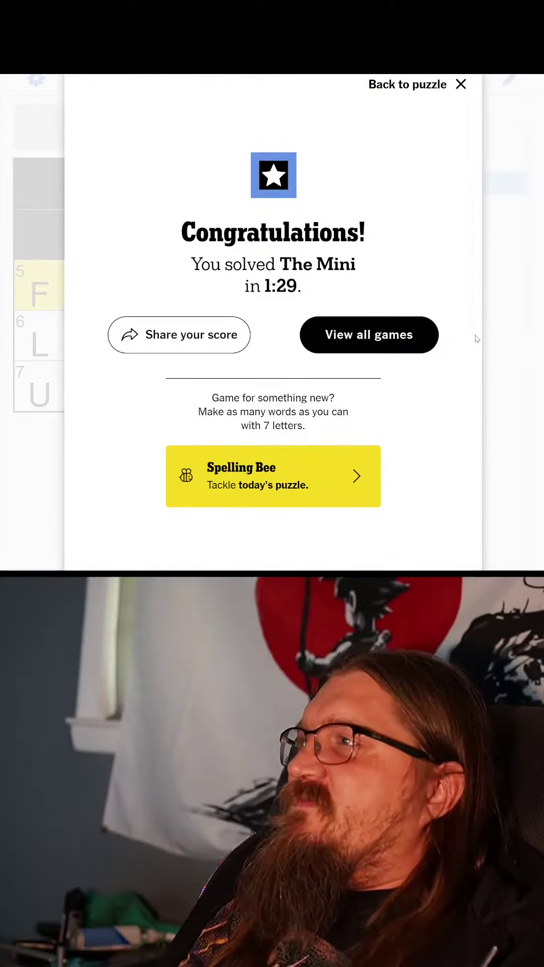
Step: Dismiss the Congratulations dialog to view the solved grid stopped at 1:29
click(462, 85)
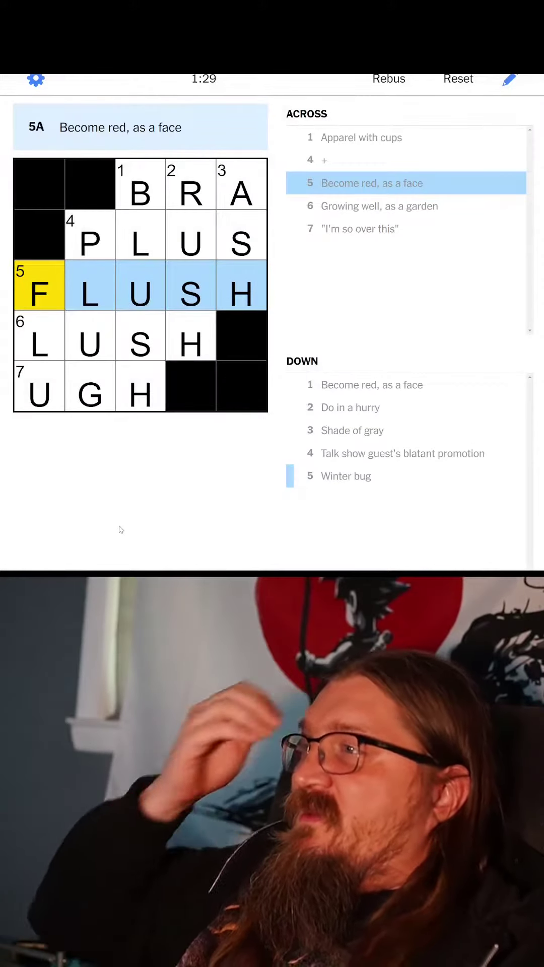